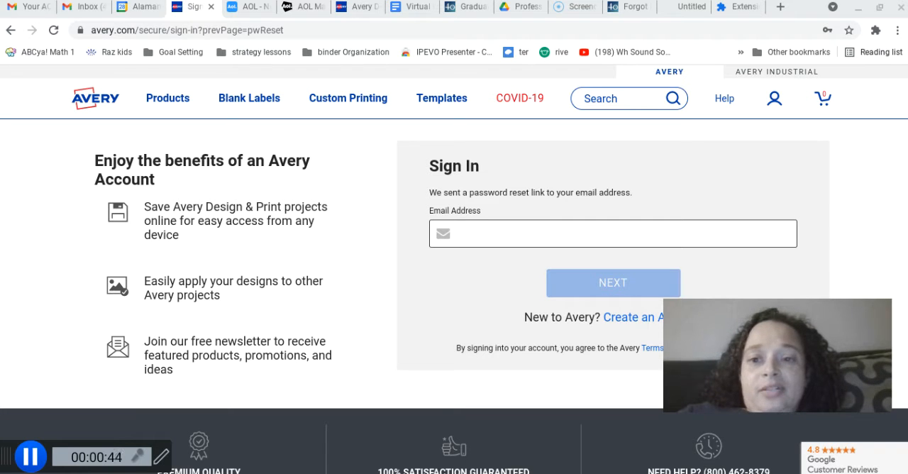
Sign in to the Avery account with the saved account e-mail and password, and open the account's saved projects
click(776, 103)
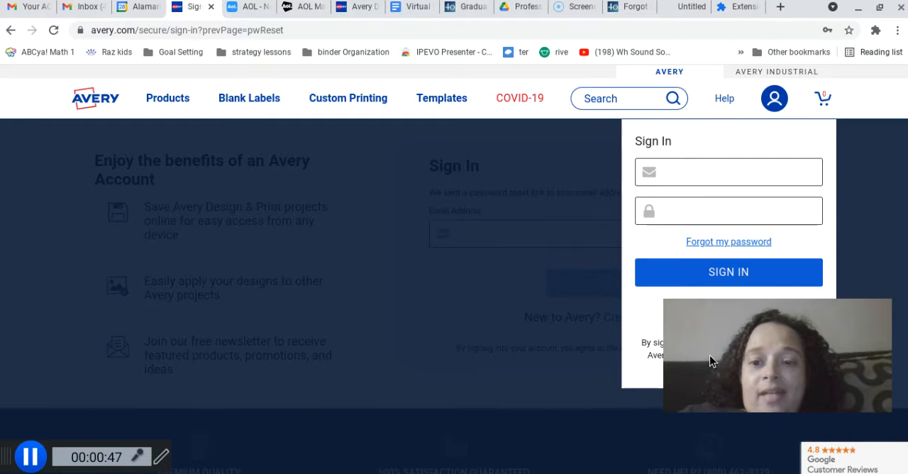
click(681, 176)
click(691, 226)
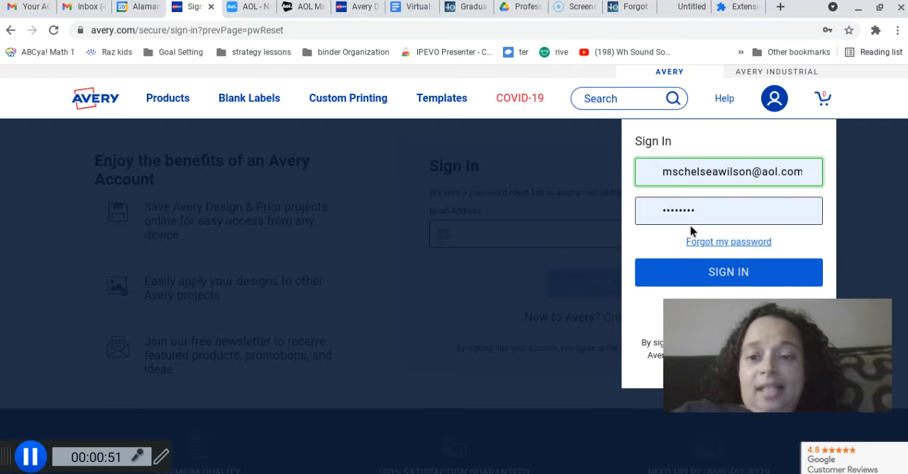
click(708, 282)
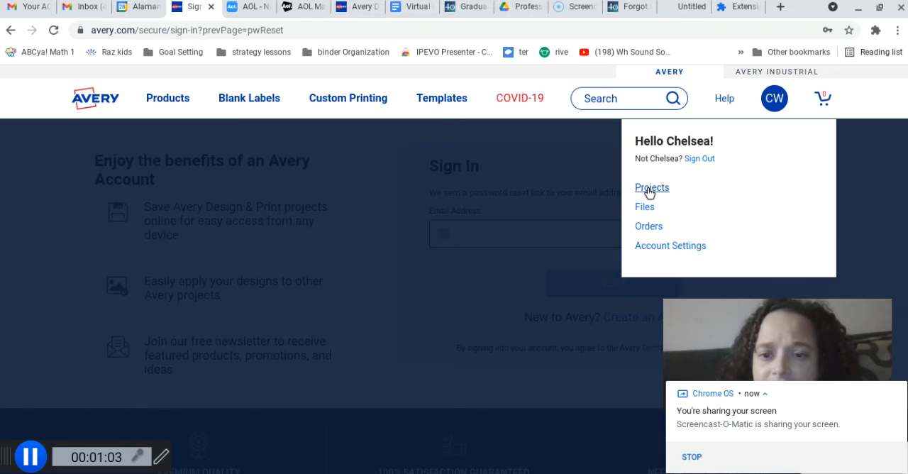
click(650, 189)
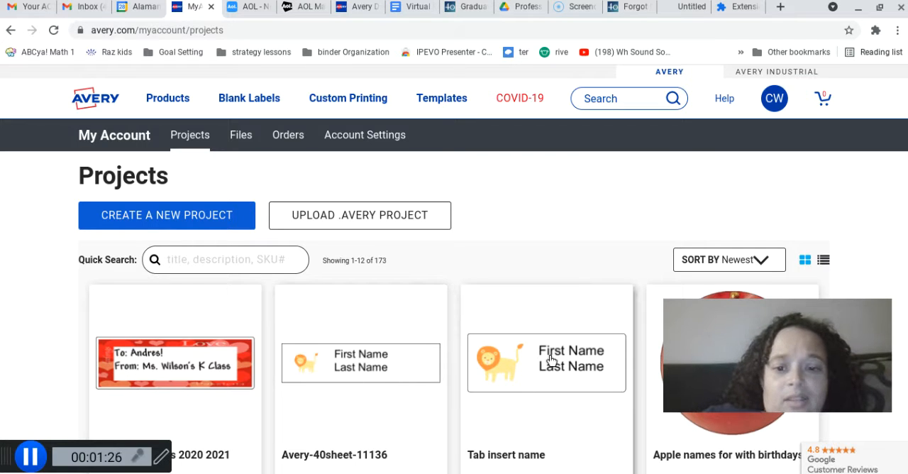
Look through the saved label projects, loading 12 more, to review their designs and template types
mouse_move(672, 397)
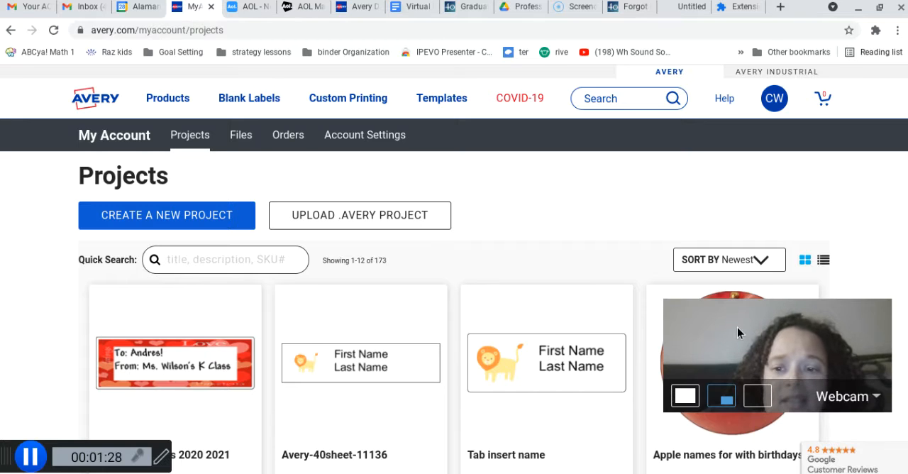
drag(737, 327, 755, 184)
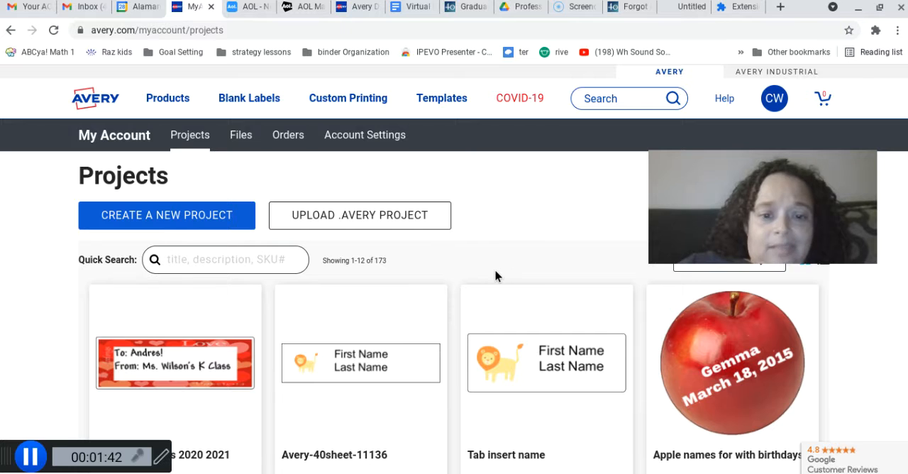
scroll(495, 276, down, 3)
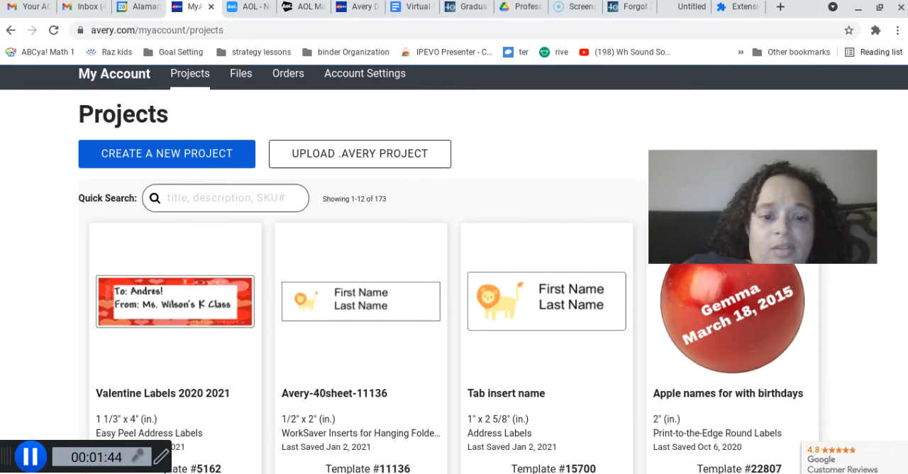
scroll(454, 270, down, 4)
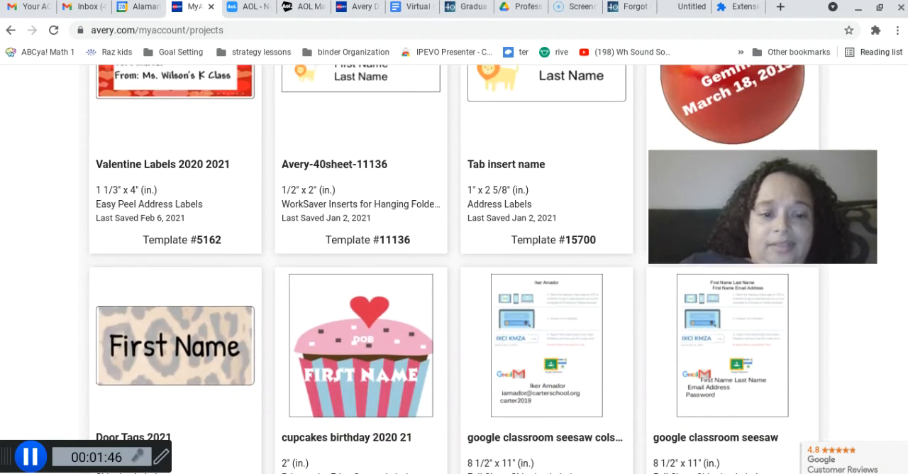
scroll(454, 270, down, 1)
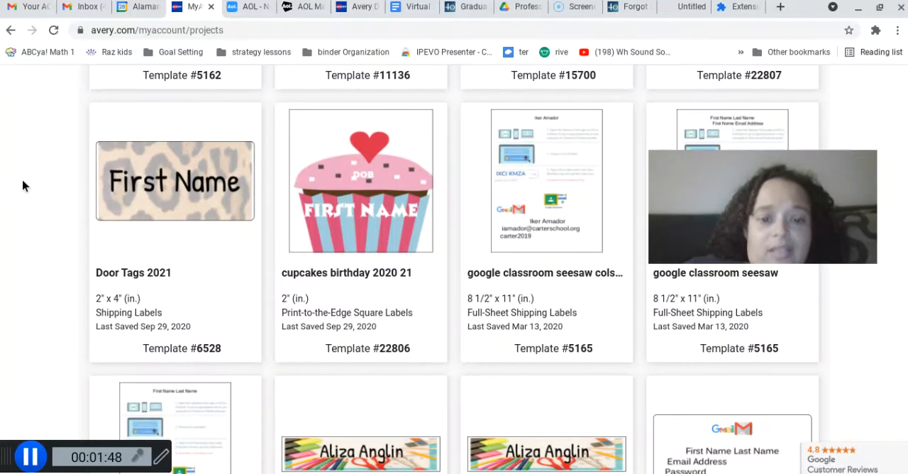
scroll(2, 241, down, 3)
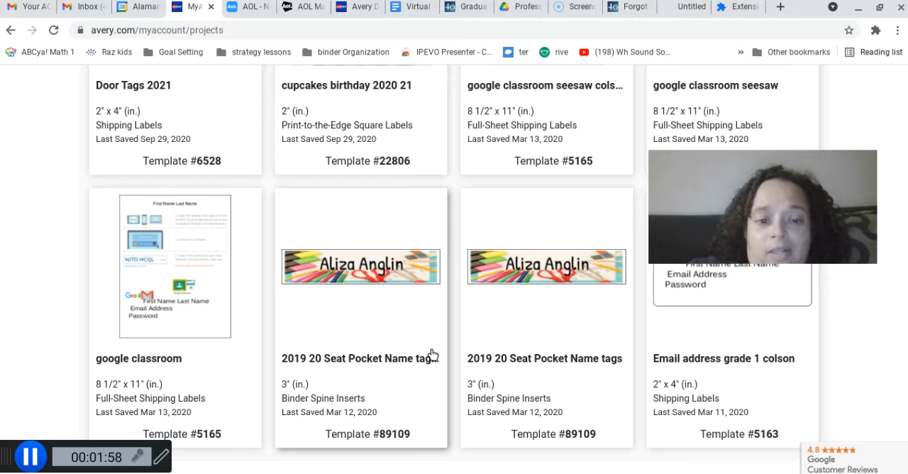
scroll(432, 354, down, 2)
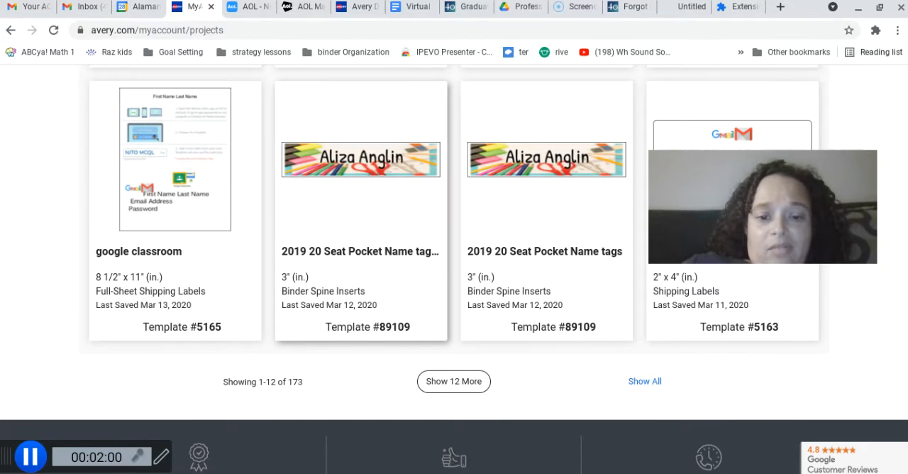
click(434, 384)
scroll(434, 385, down, 3)
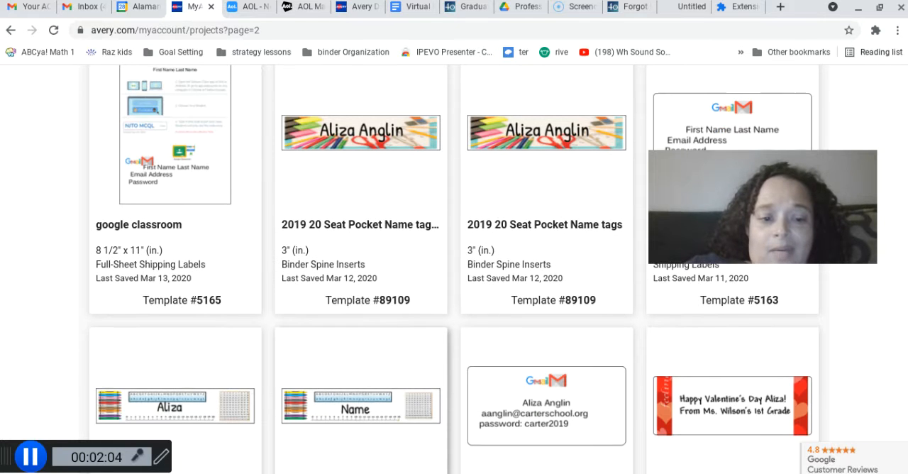
scroll(434, 385, down, 1)
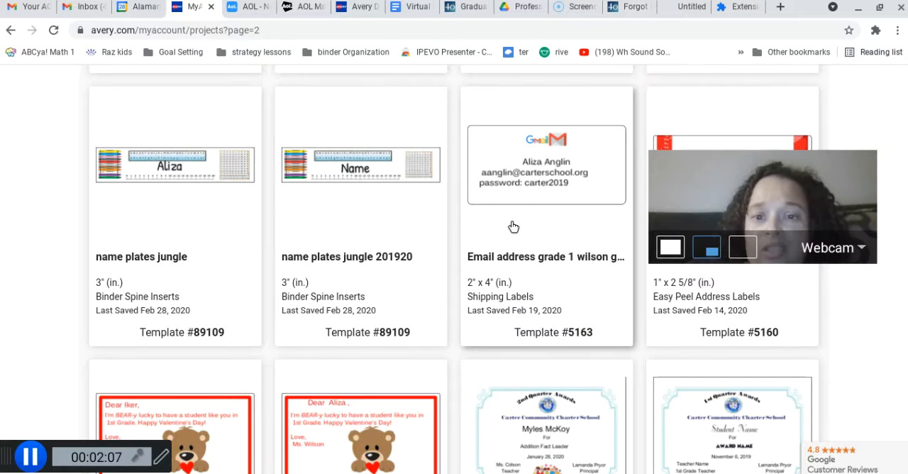
scroll(566, 438, down, 1)
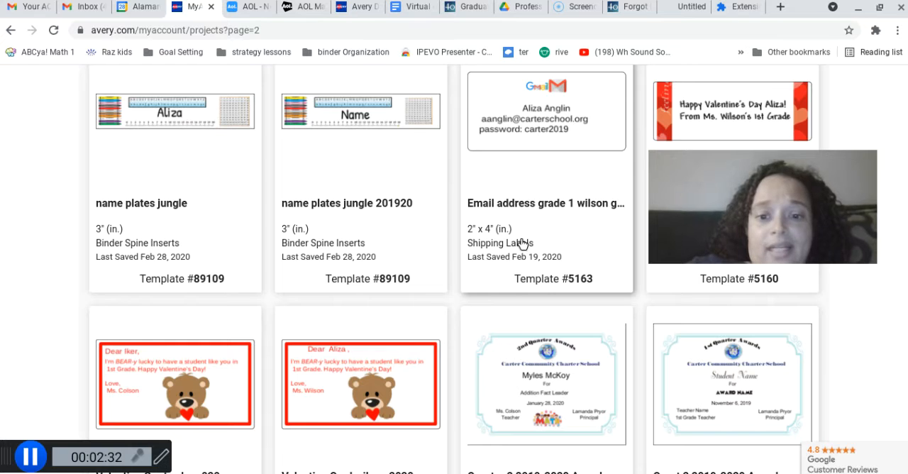
scroll(523, 244, up, 2)
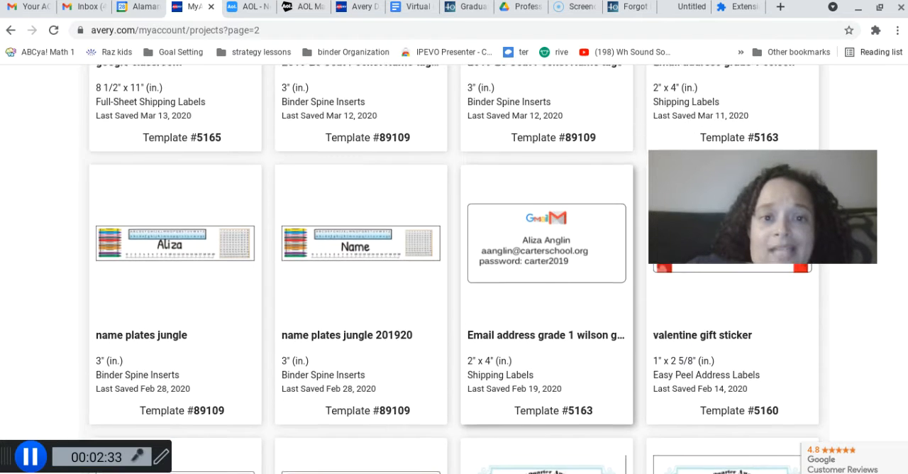
scroll(546, 269, up, 4)
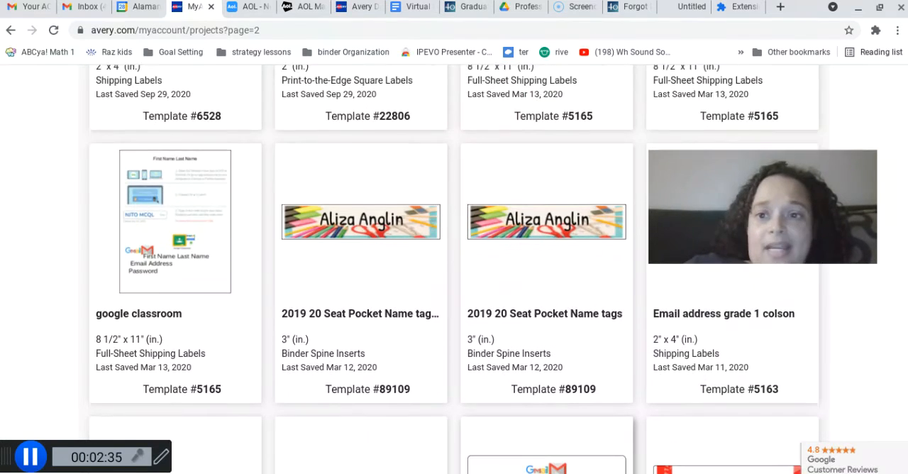
scroll(455, 269, up, 4)
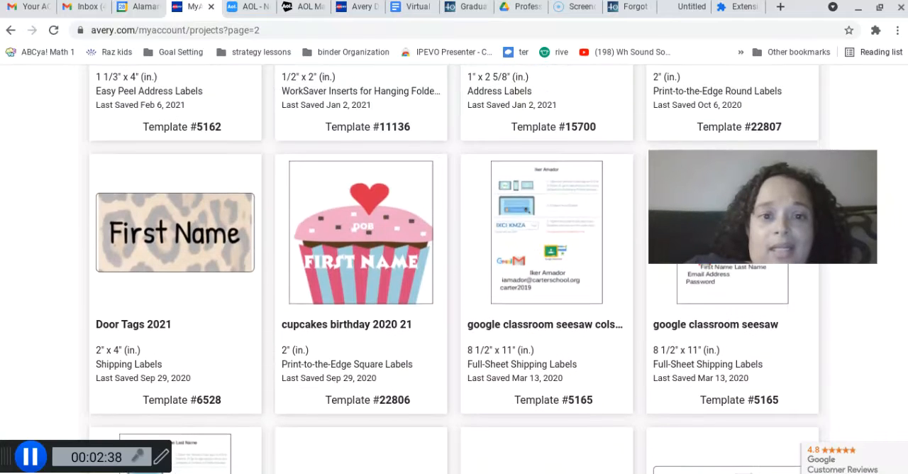
scroll(454, 270, up, 4)
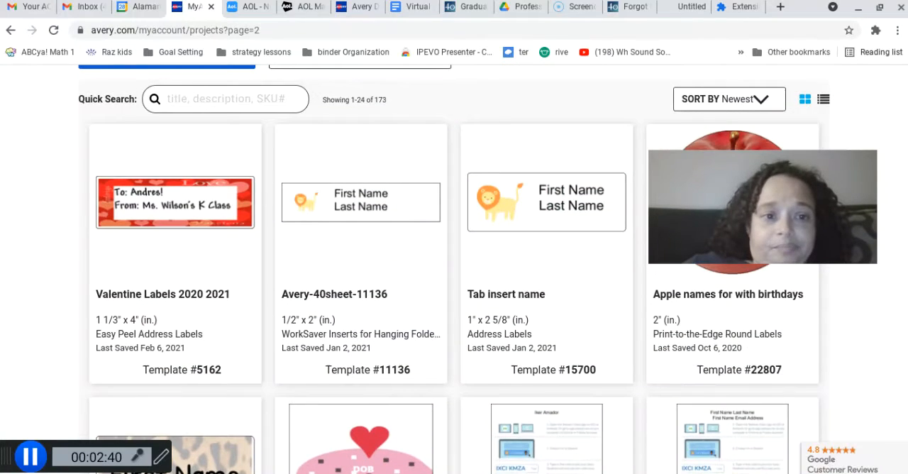
scroll(454, 270, down, 1)
scroll(454, 270, up, 3)
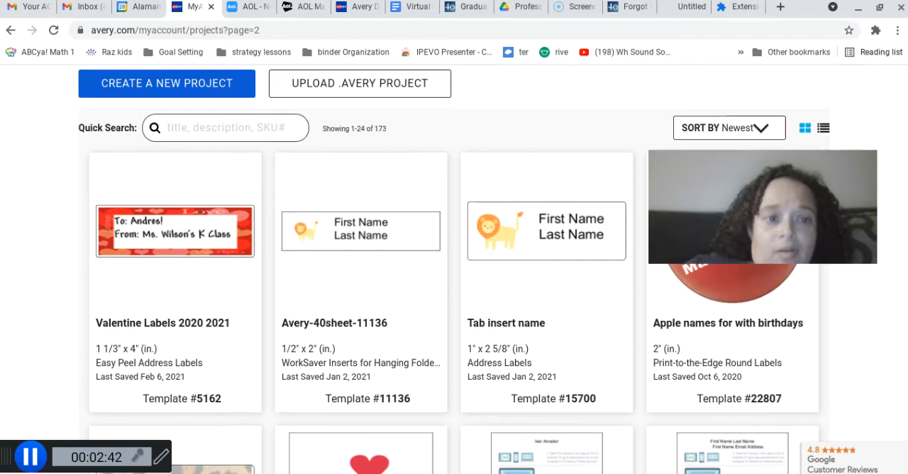
Create a new project from shipping label template 5163 using the blank horizontal design
click(119, 163)
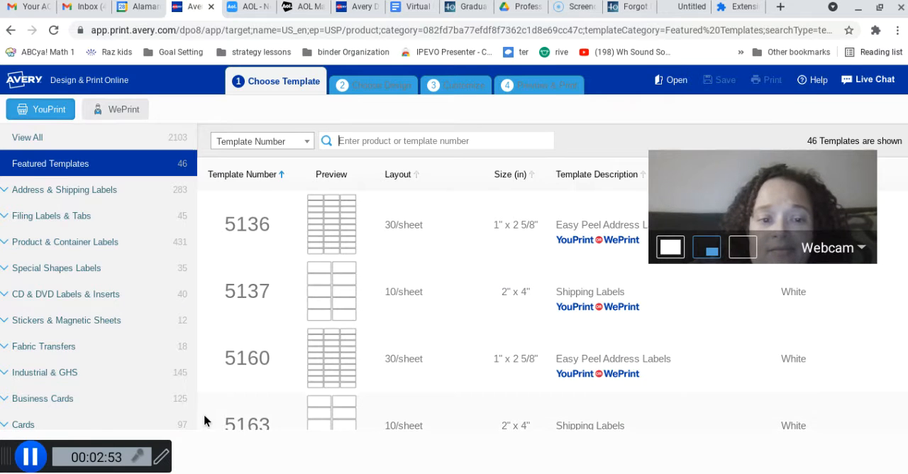
click(124, 243)
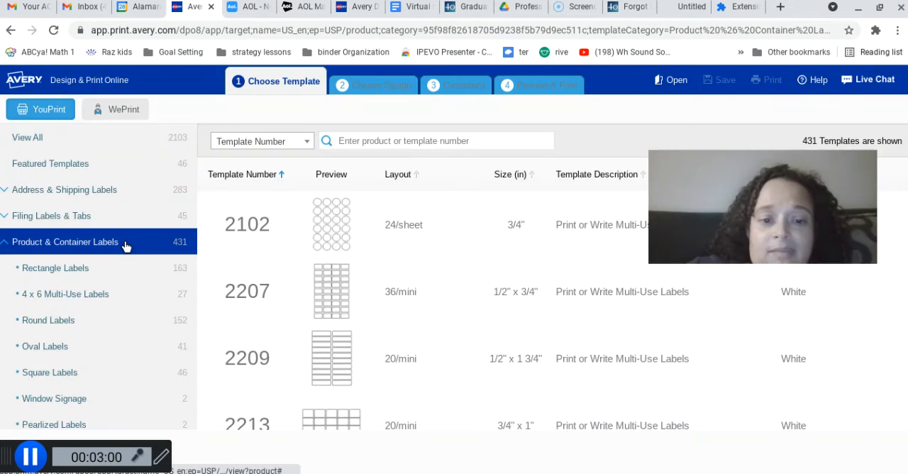
click(83, 213)
click(83, 191)
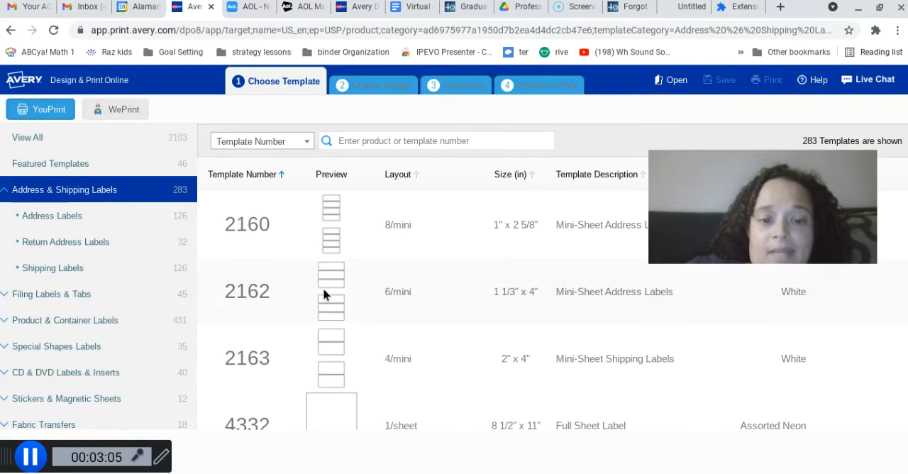
scroll(98, 284, down, 1)
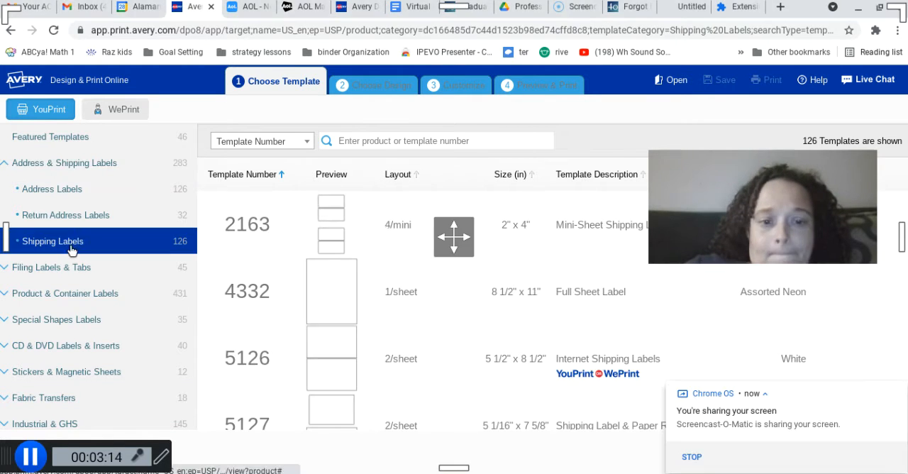
click(452, 298)
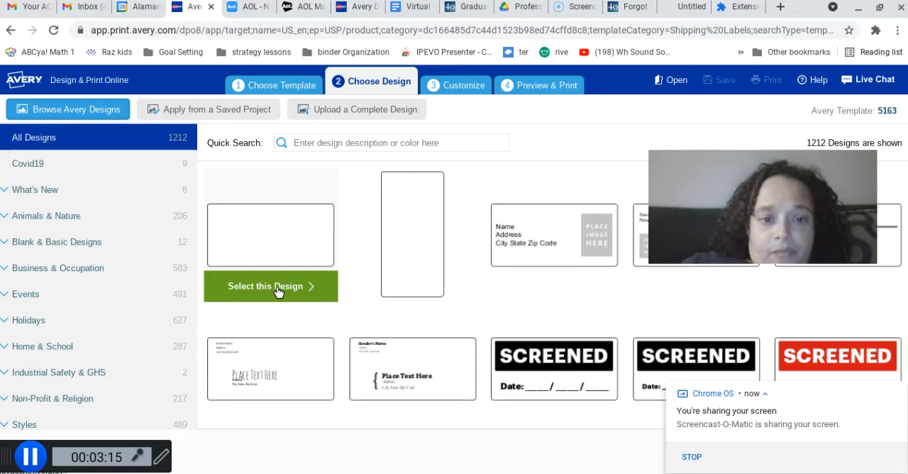
click(277, 288)
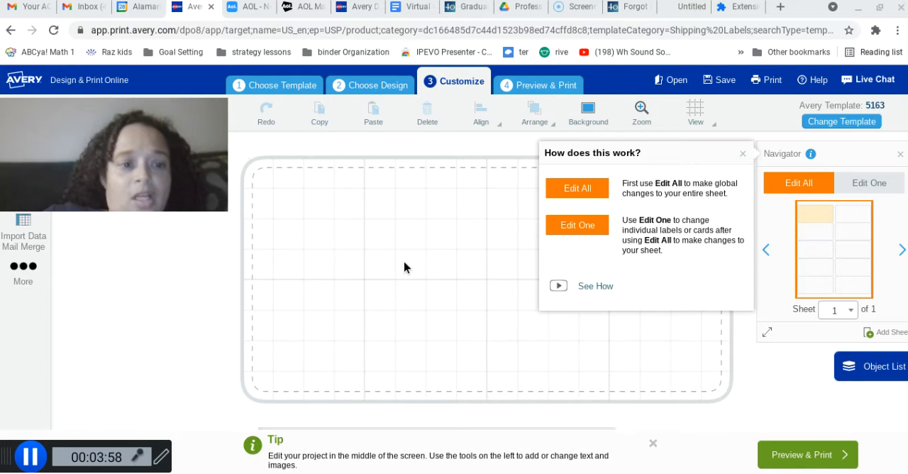
Start a mail merge with the "Kindergaten Remote Classes .xlsx" spreadsheet stored in the account, including all rows and columns
mouse_move(179, 198)
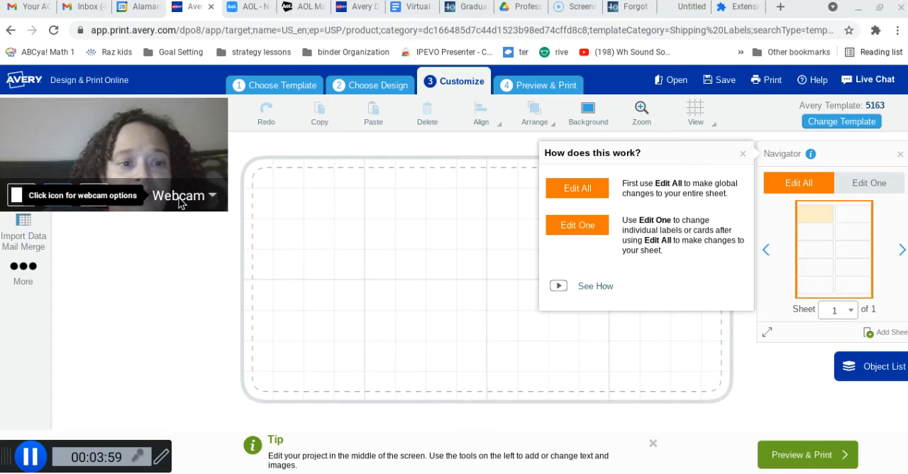
click(32, 235)
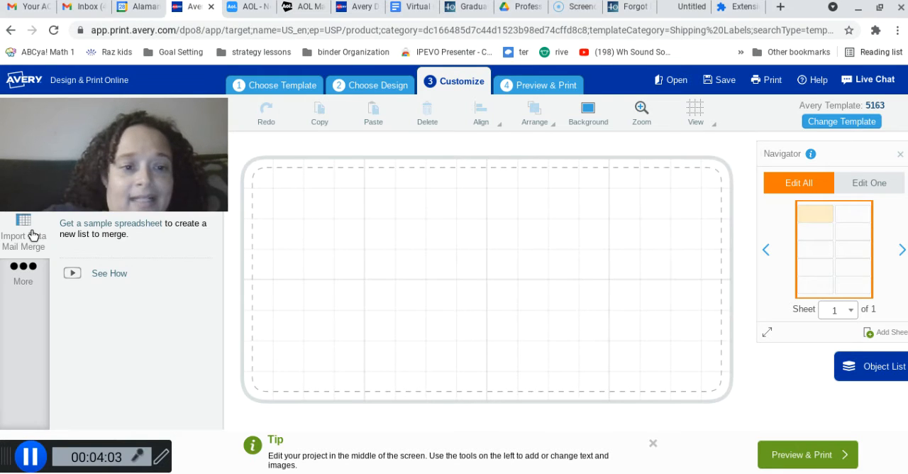
mouse_move(114, 105)
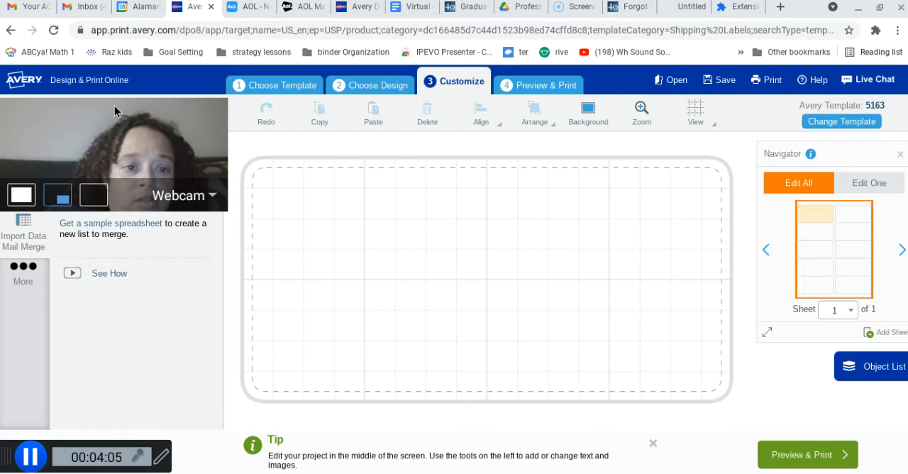
drag(115, 106, 131, 331)
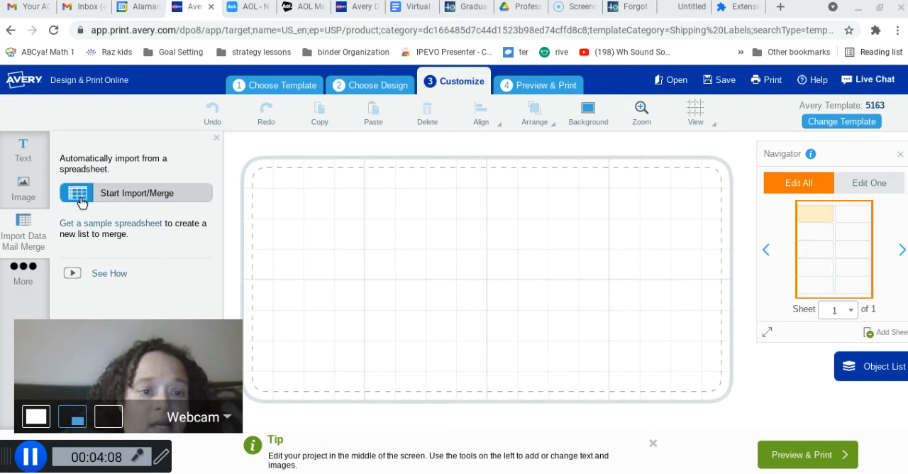
click(21, 235)
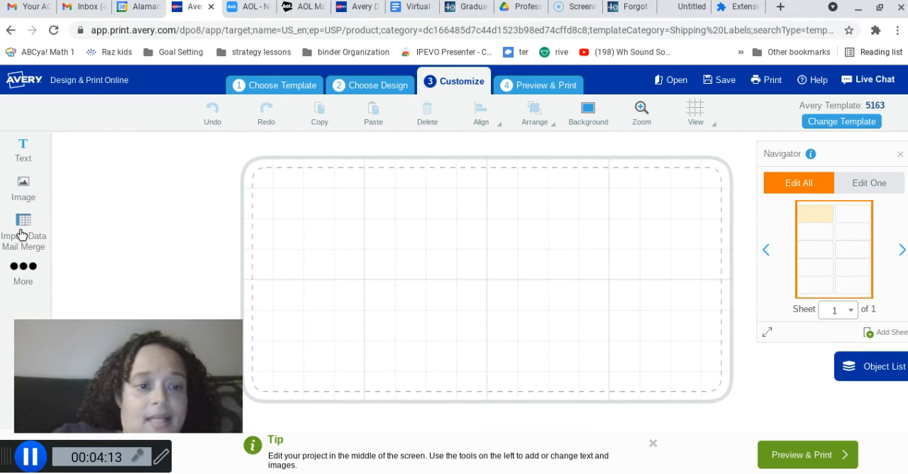
click(21, 235)
click(109, 196)
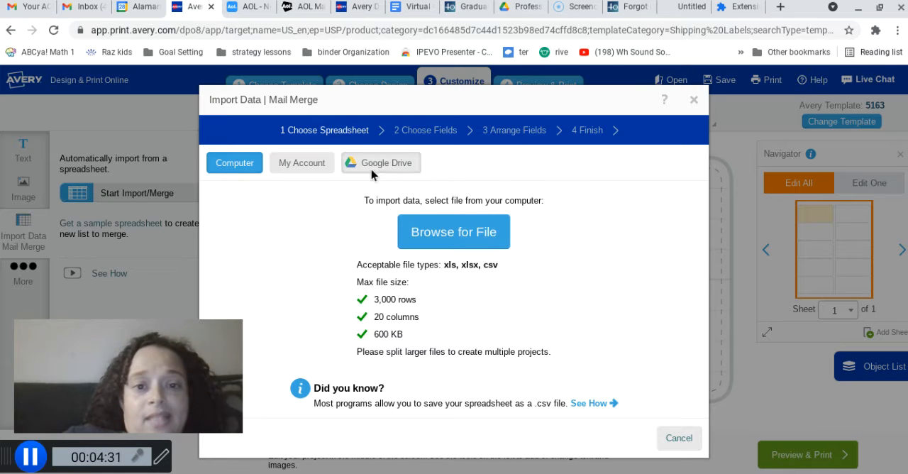
click(305, 168)
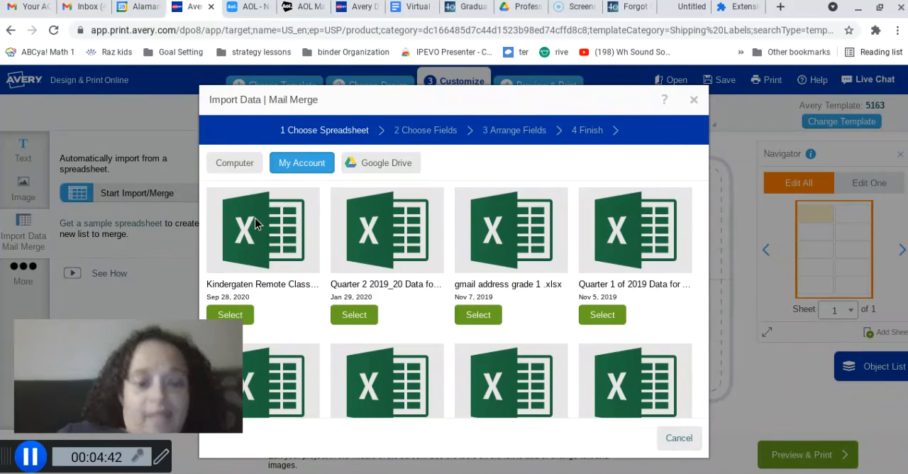
click(230, 314)
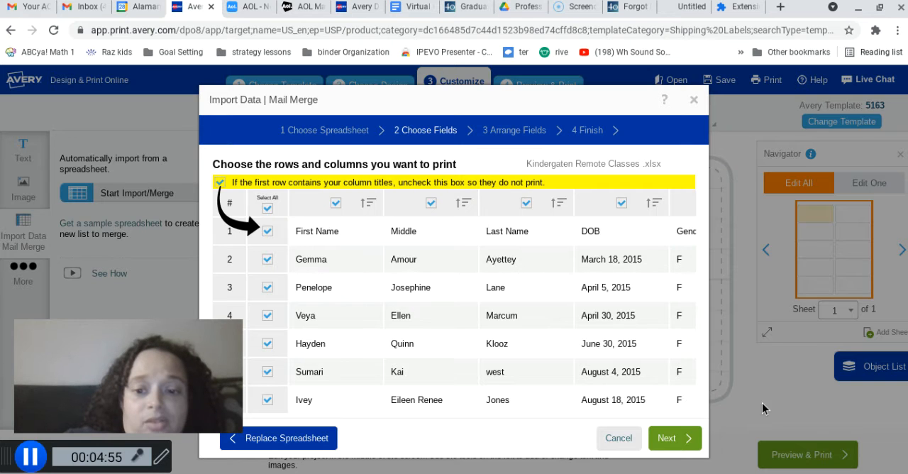
click(667, 440)
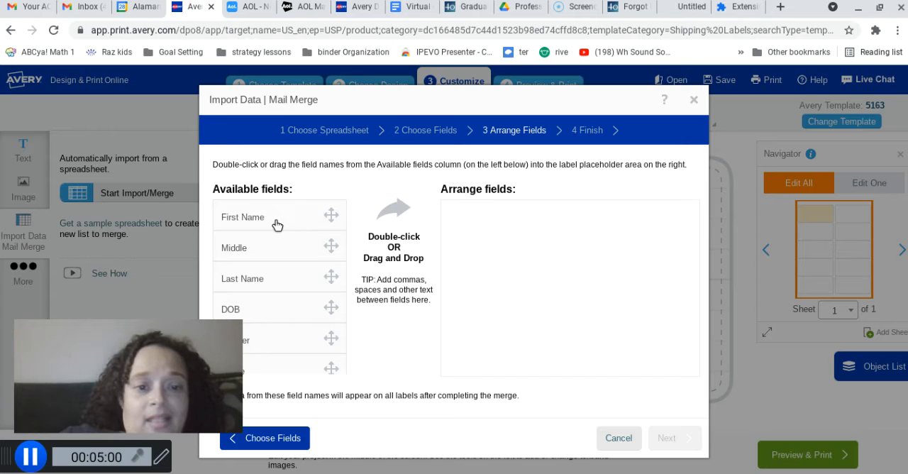
Arrange only the First Name field on the label and finish the mail merge
drag(276, 226, 560, 267)
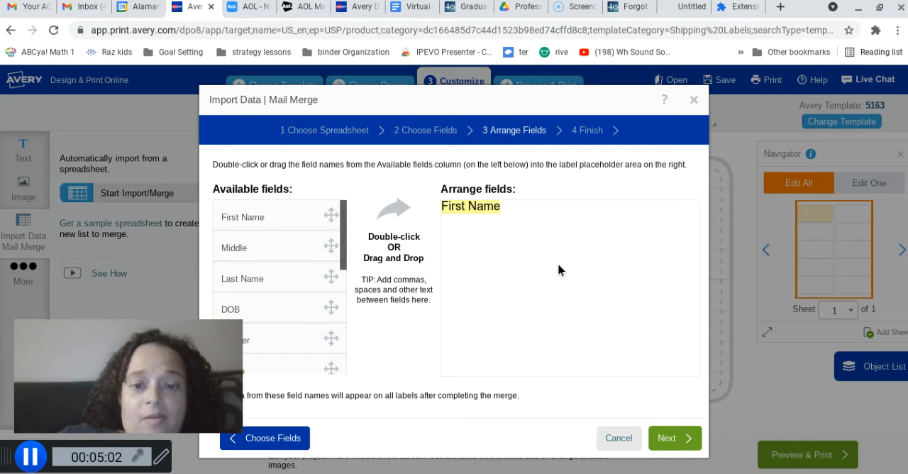
click(672, 438)
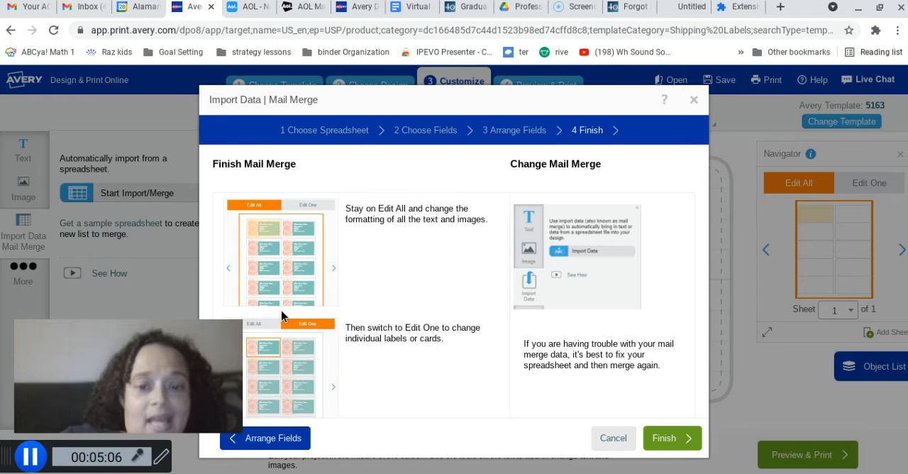
click(670, 438)
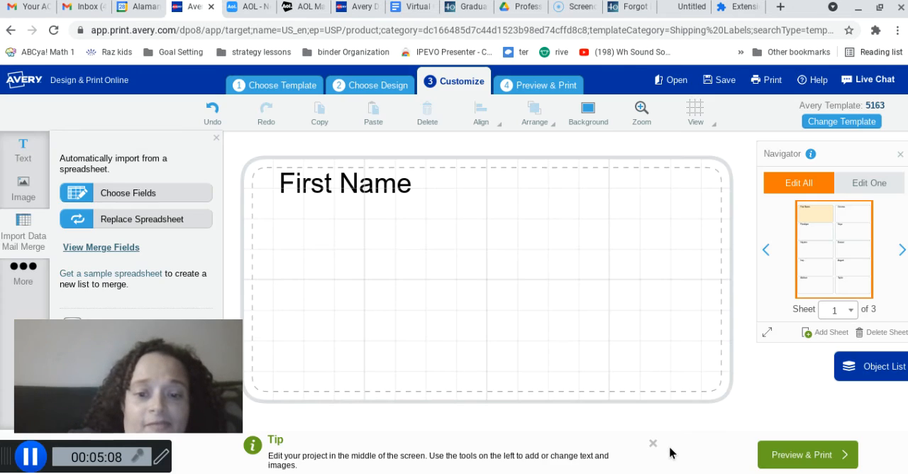
Try to set the First Name text to font size 32
click(346, 198)
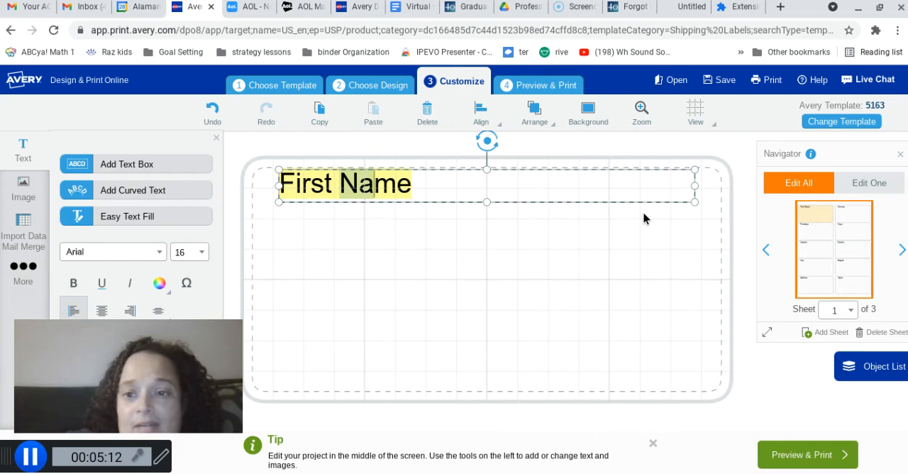
click(438, 187)
drag(438, 187, 273, 186)
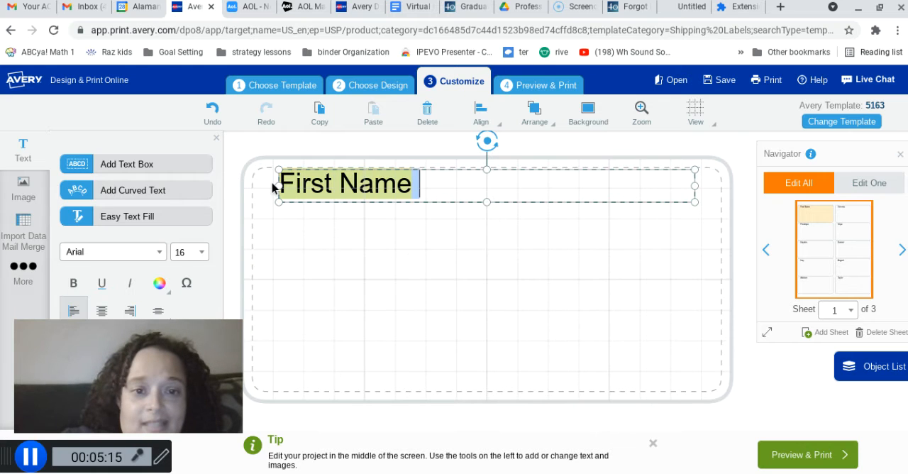
click(231, 196)
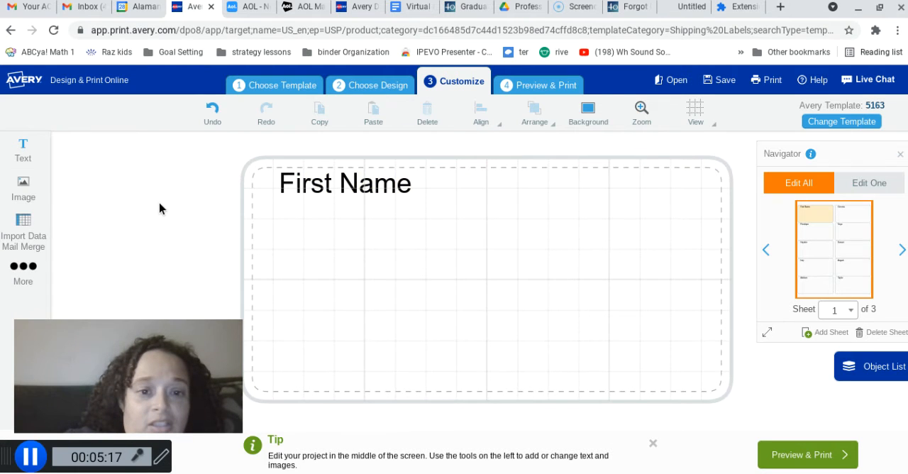
click(405, 183)
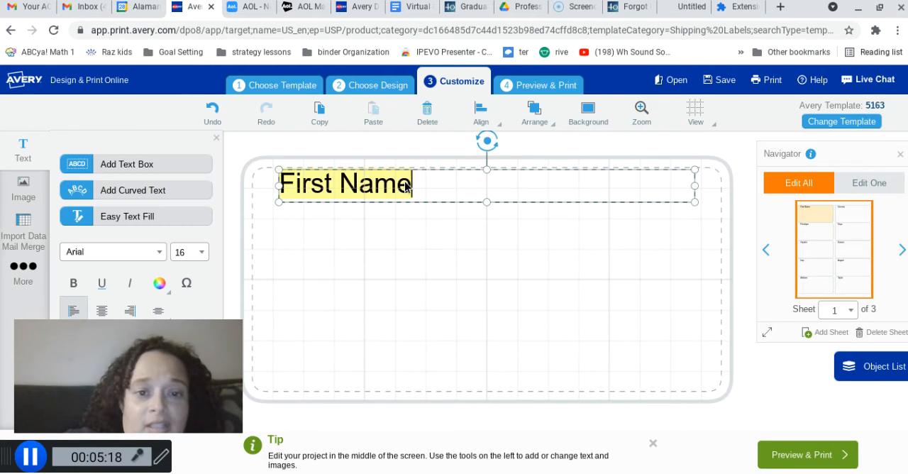
click(204, 259)
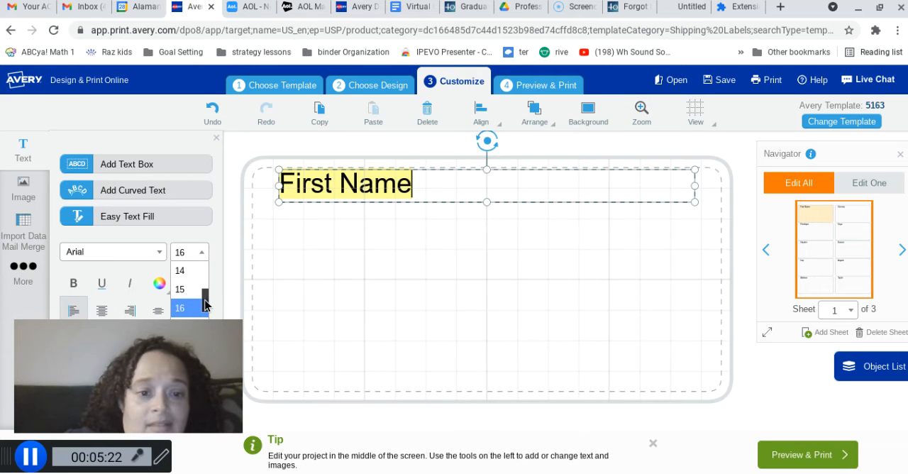
drag(205, 305, 204, 331)
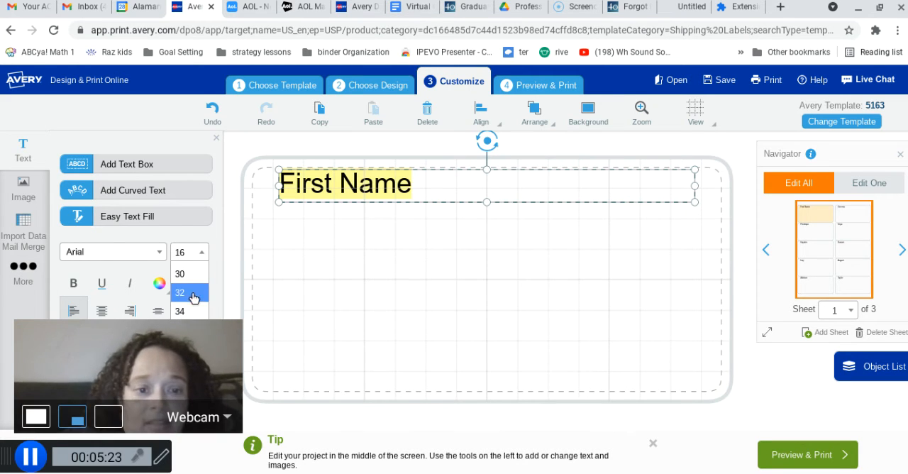
click(183, 291)
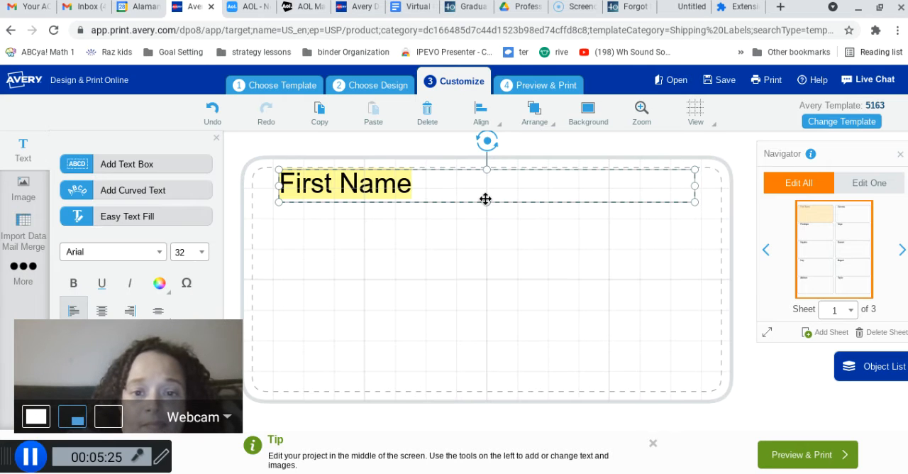
Move the First Name text box down to the middle of the label and format its text in Andy at size 30
drag(483, 200, 489, 299)
double_click(416, 282)
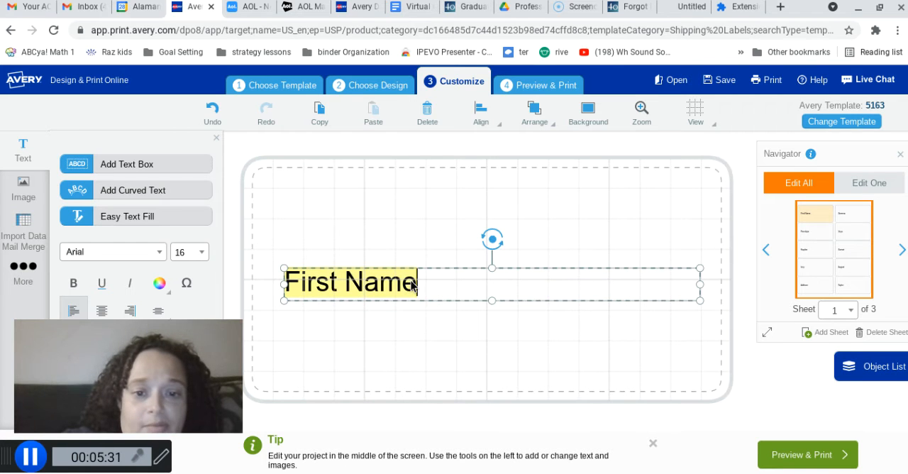
drag(414, 284, 278, 286)
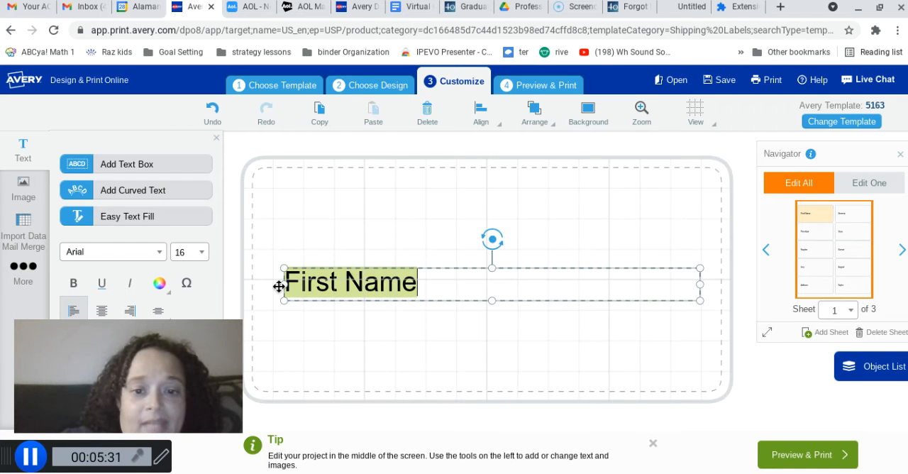
click(201, 254)
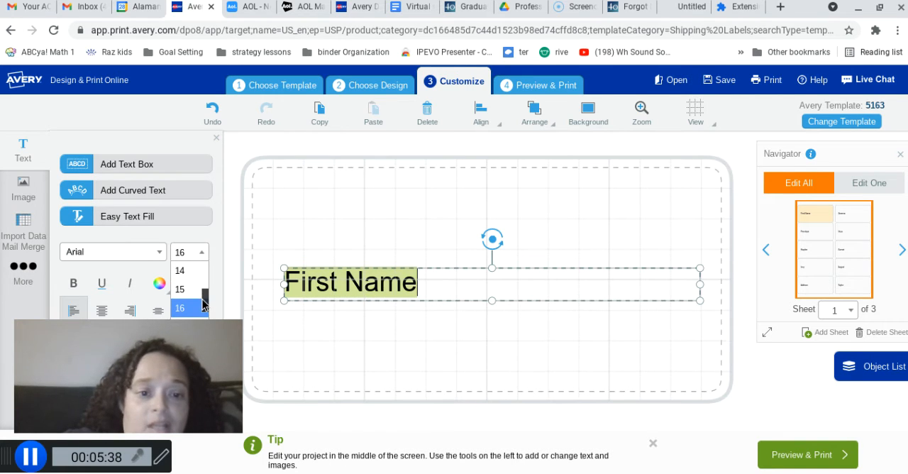
drag(204, 301, 203, 318)
scroll(199, 320, down, 1)
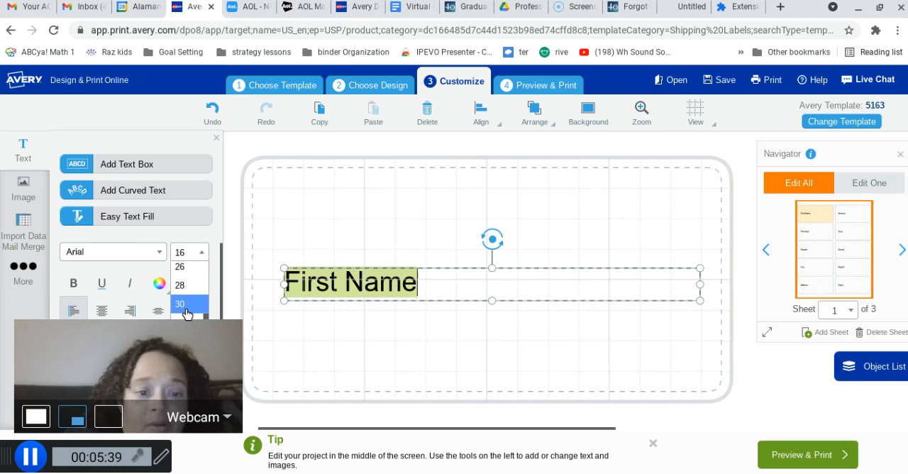
click(187, 304)
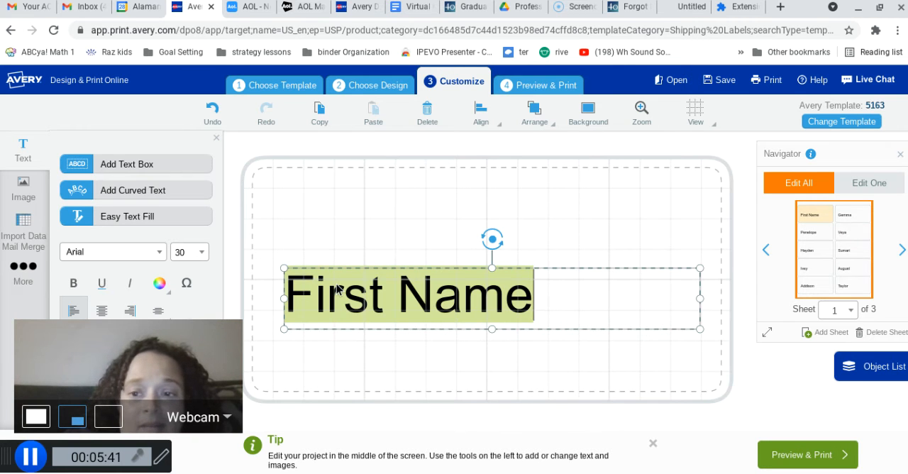
click(124, 248)
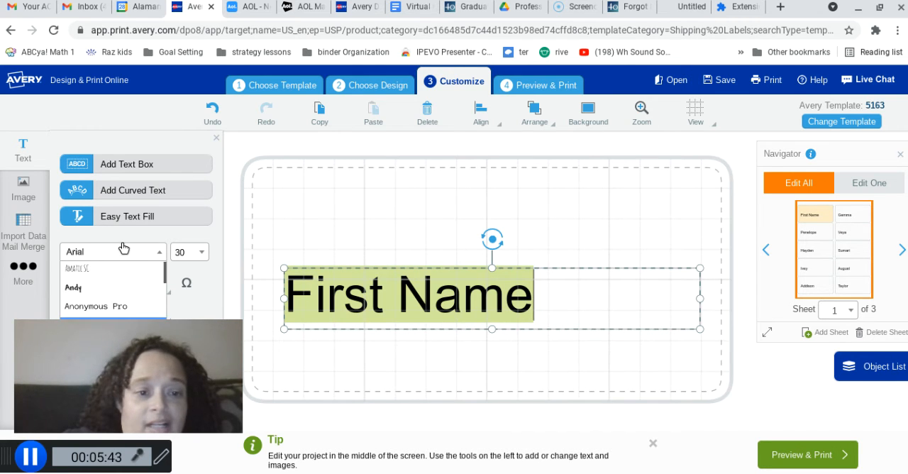
click(126, 292)
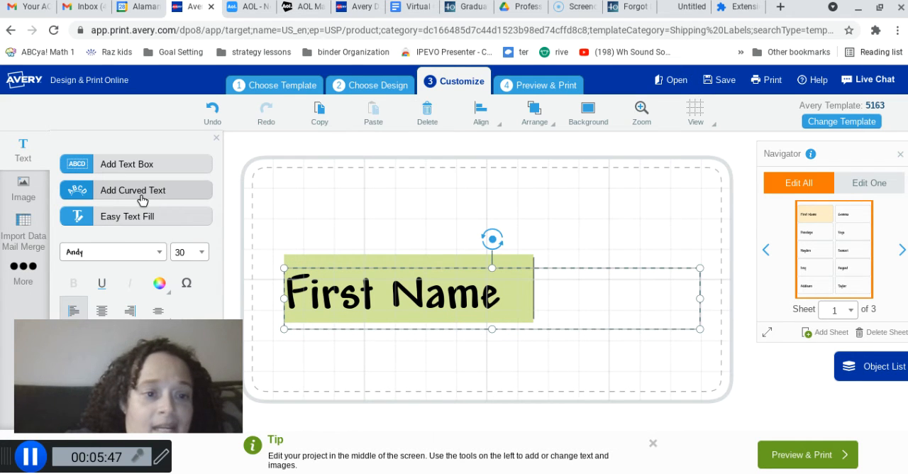
Add the clouds and smiling sun image from the Backgrounds category of the Avery Gallery and set it as the label background
click(26, 188)
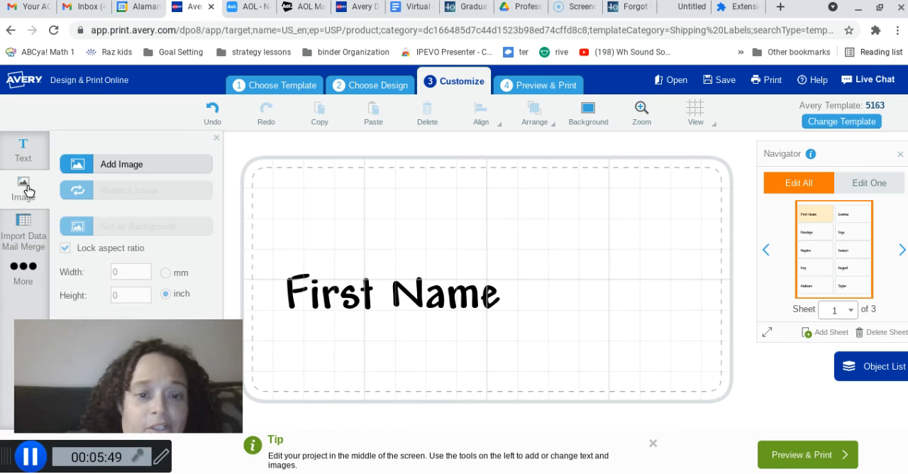
click(123, 164)
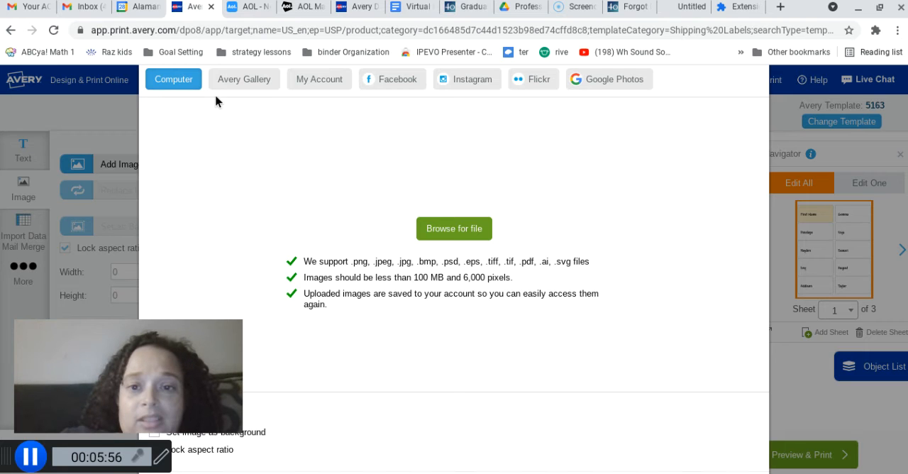
click(256, 82)
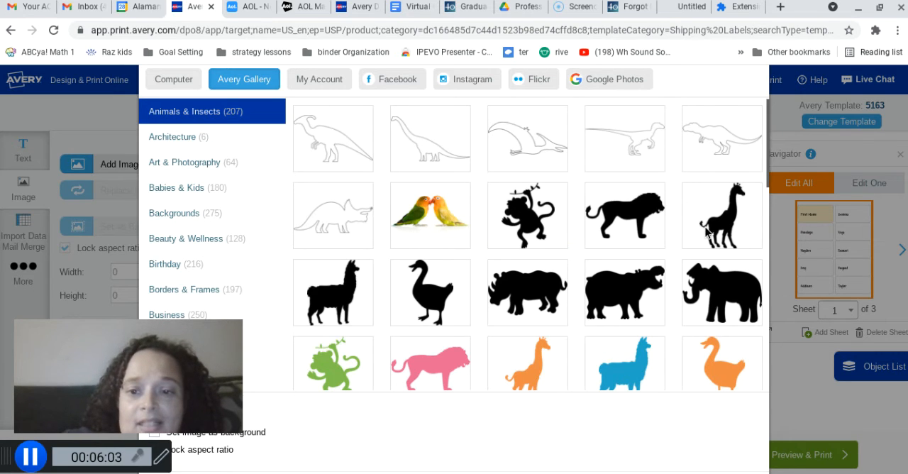
click(204, 216)
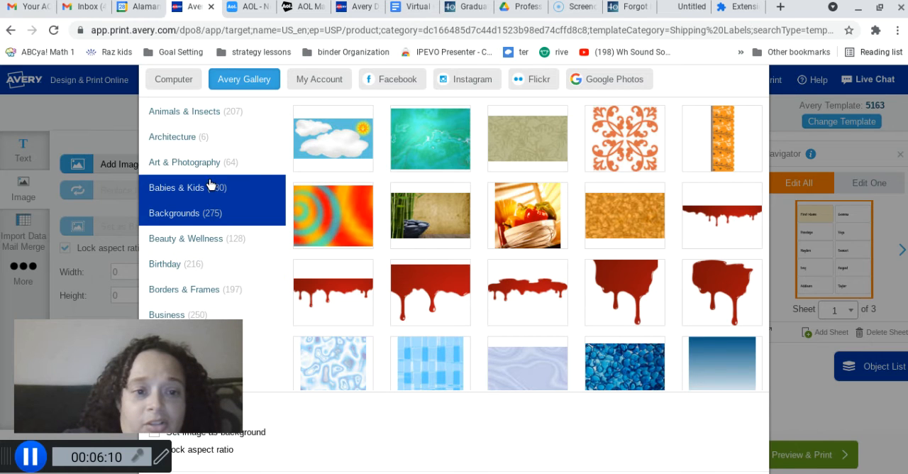
click(358, 155)
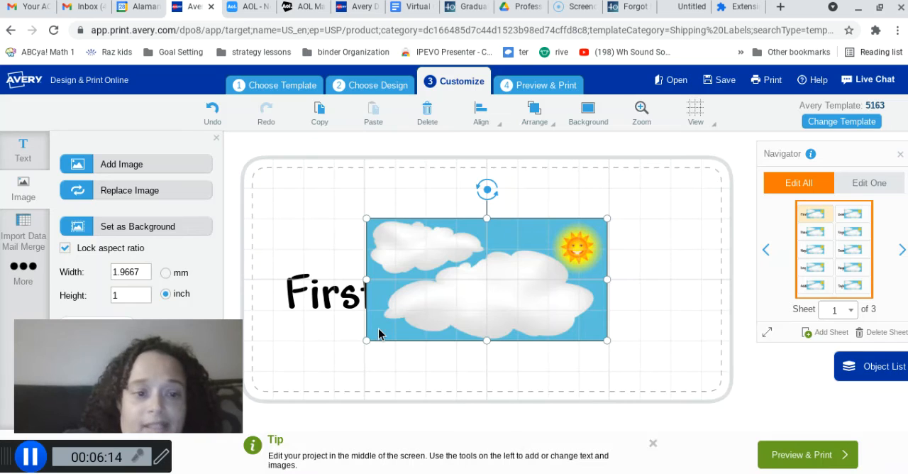
click(187, 227)
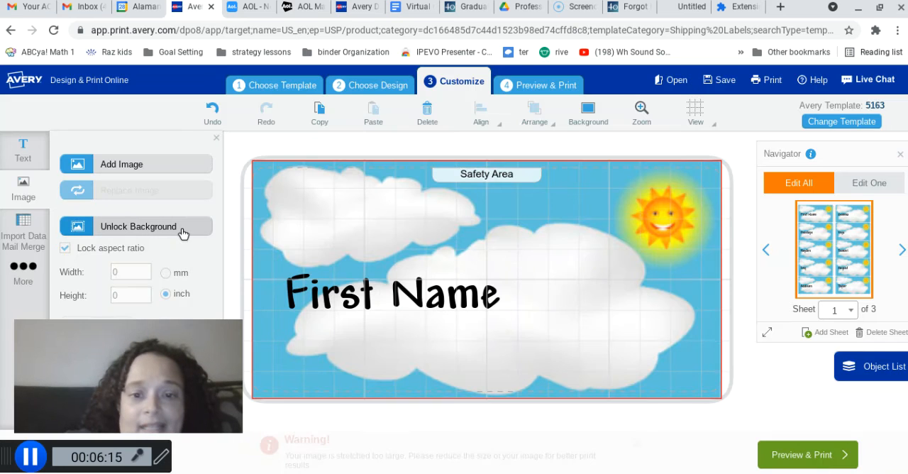
Narrow the First Name text box from its left side and move it so the name sits inside the large lower cloud
click(430, 287)
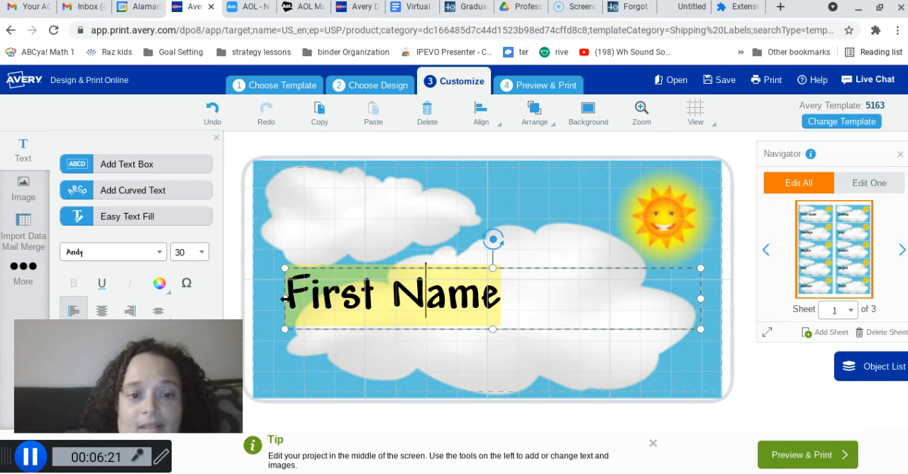
drag(284, 299, 375, 299)
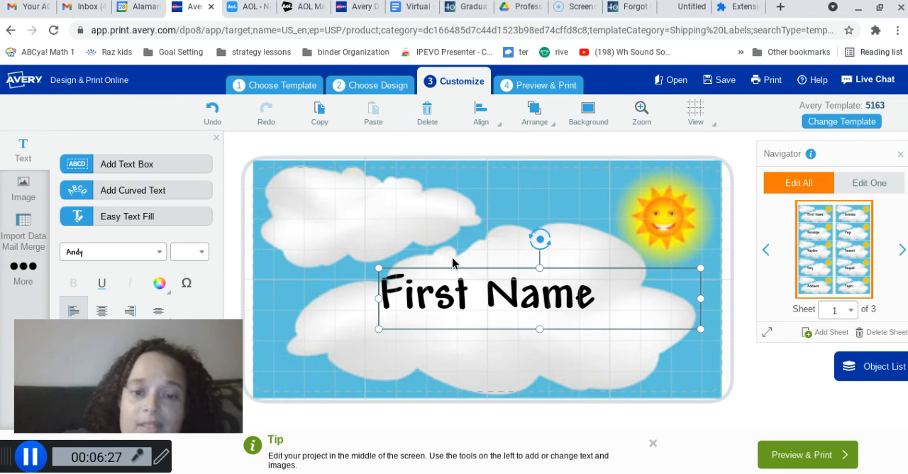
drag(437, 272, 466, 285)
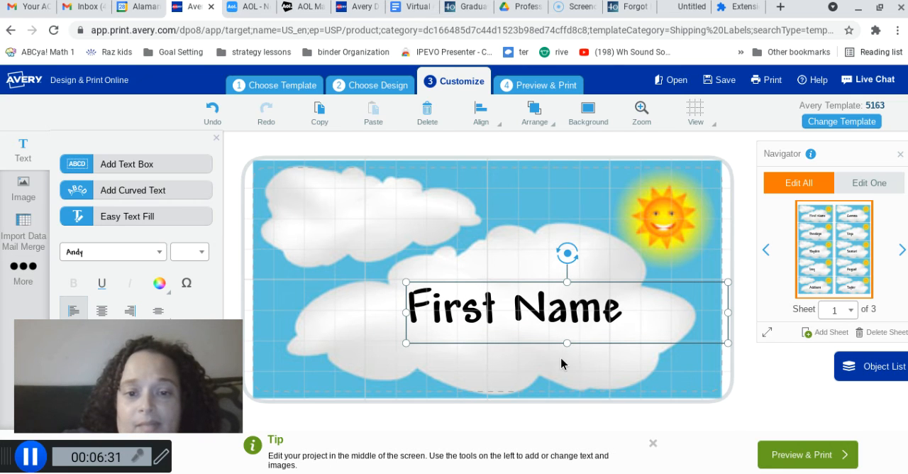
click(347, 213)
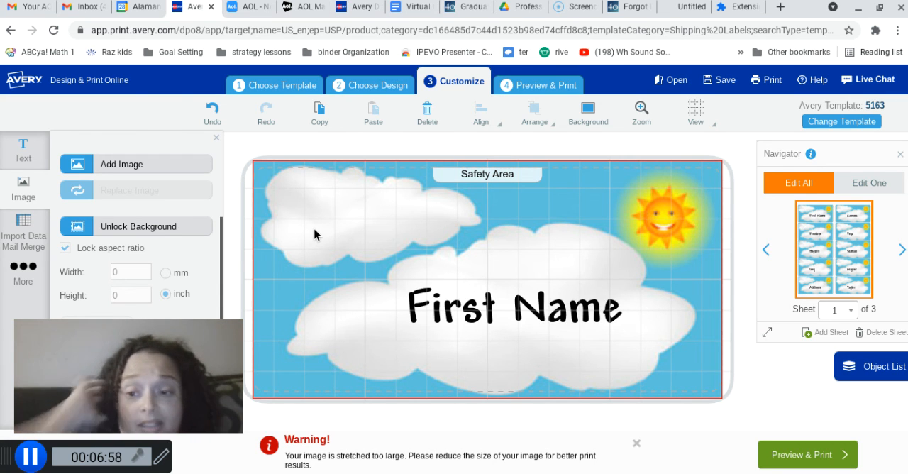
Open the print preview, continuing despite the image-size warning, and choose to print the labels yourself
click(805, 462)
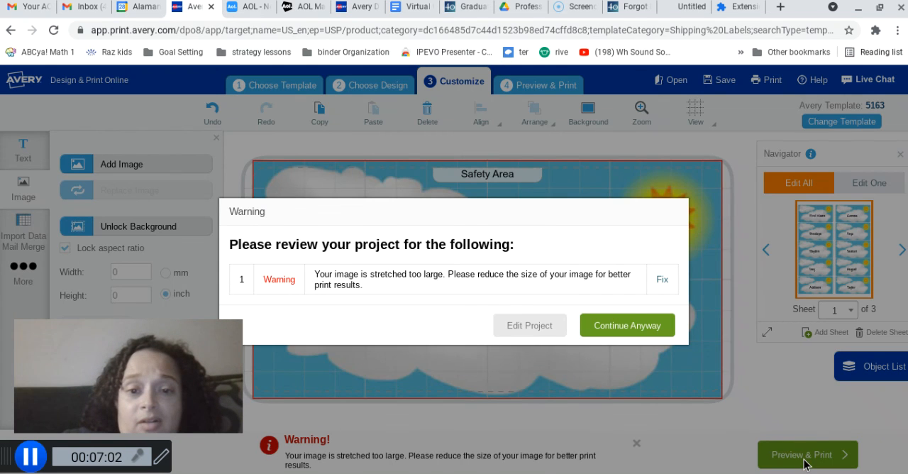
click(644, 329)
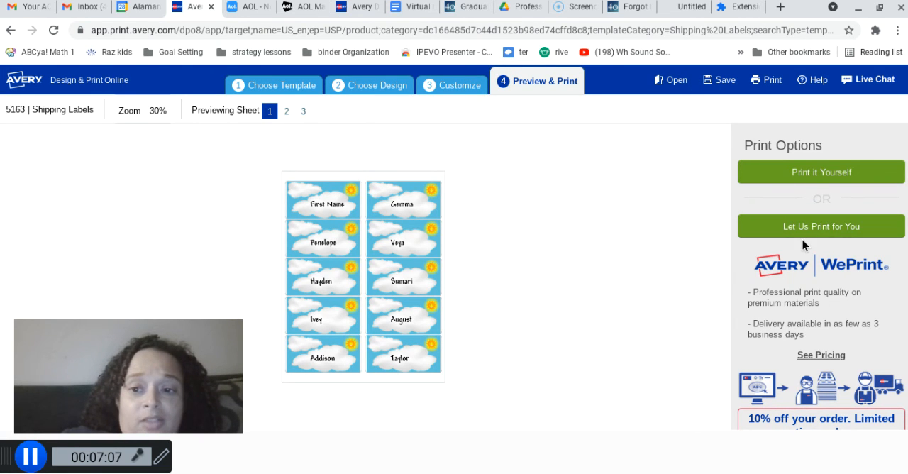
click(796, 176)
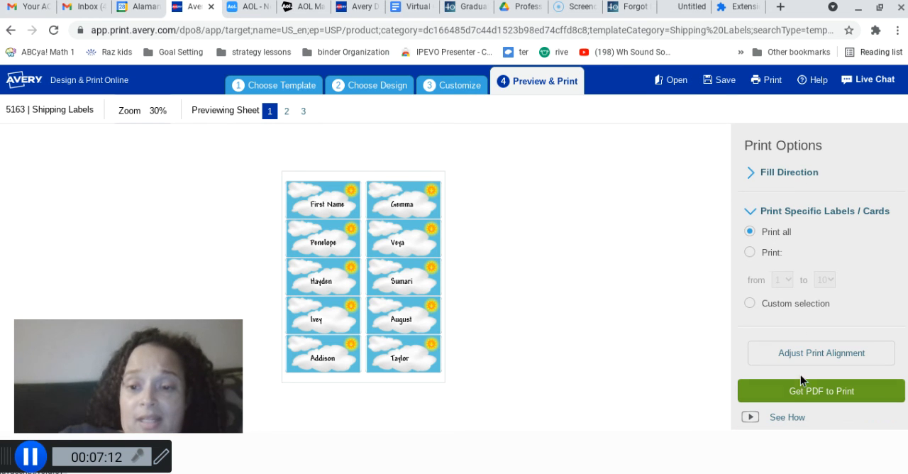
Get the PDF of all labels for printing, saving the project to the account as "sunshine", and open the PDF
click(799, 396)
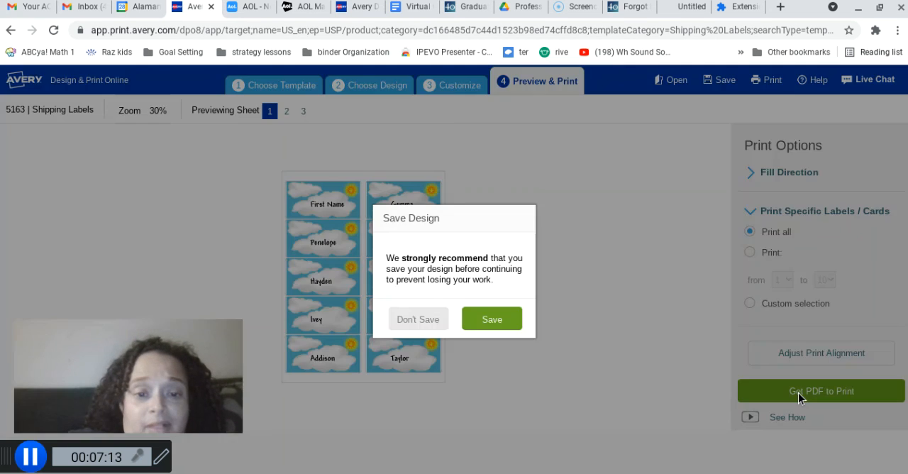
click(504, 327)
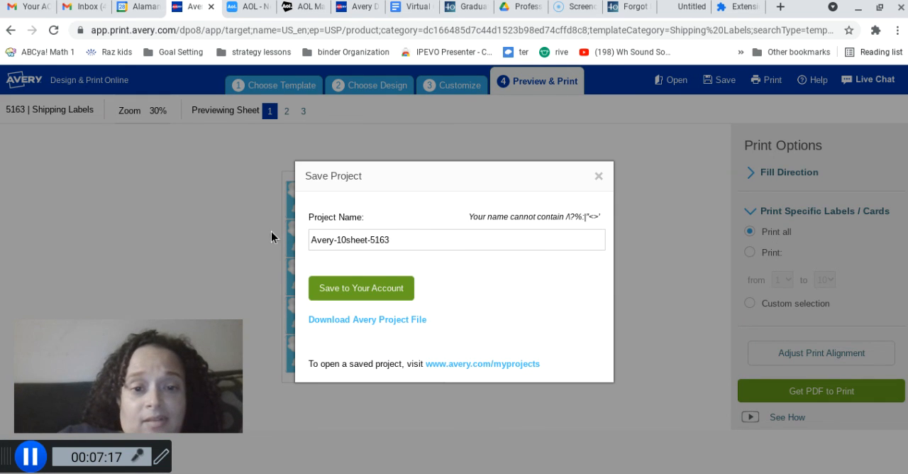
drag(397, 239, 313, 228)
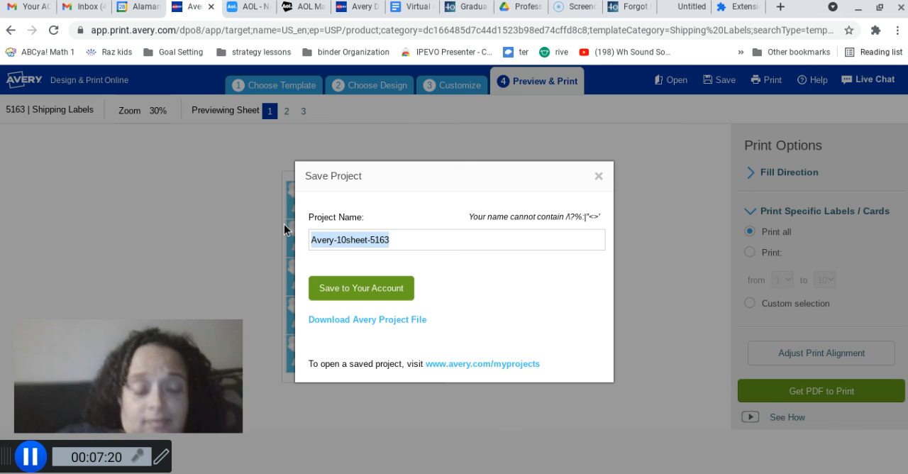
text(sunshine)
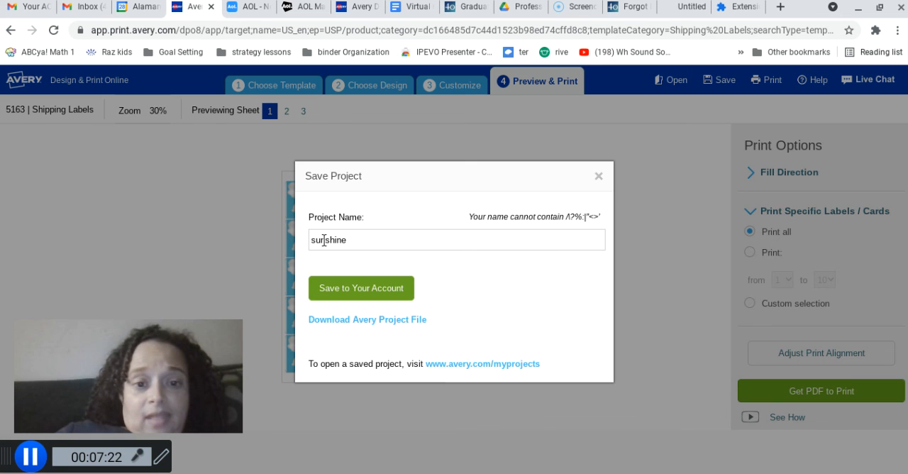
click(345, 288)
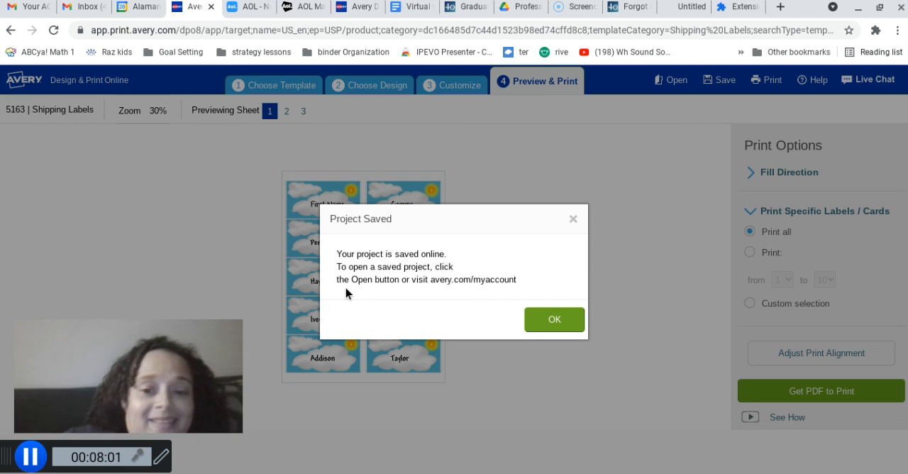
click(561, 318)
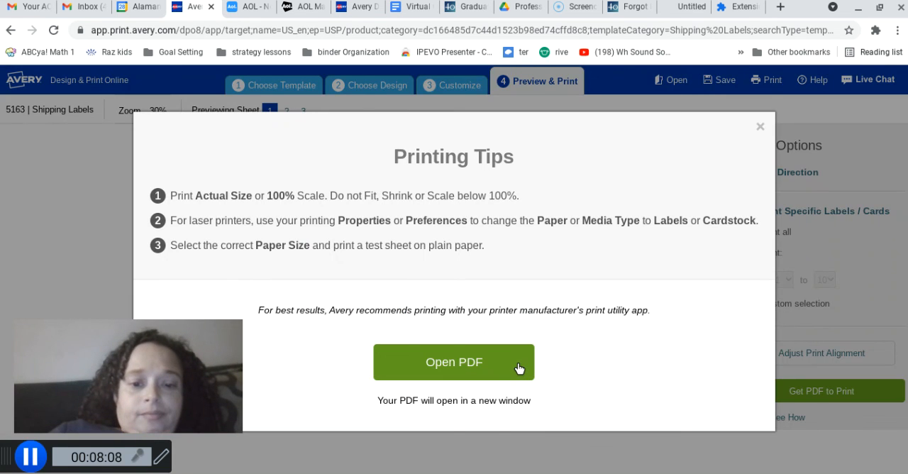
click(519, 367)
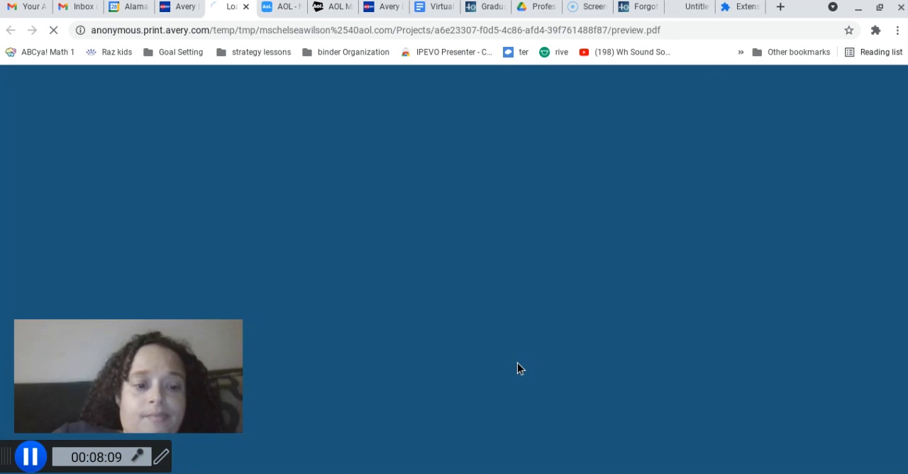